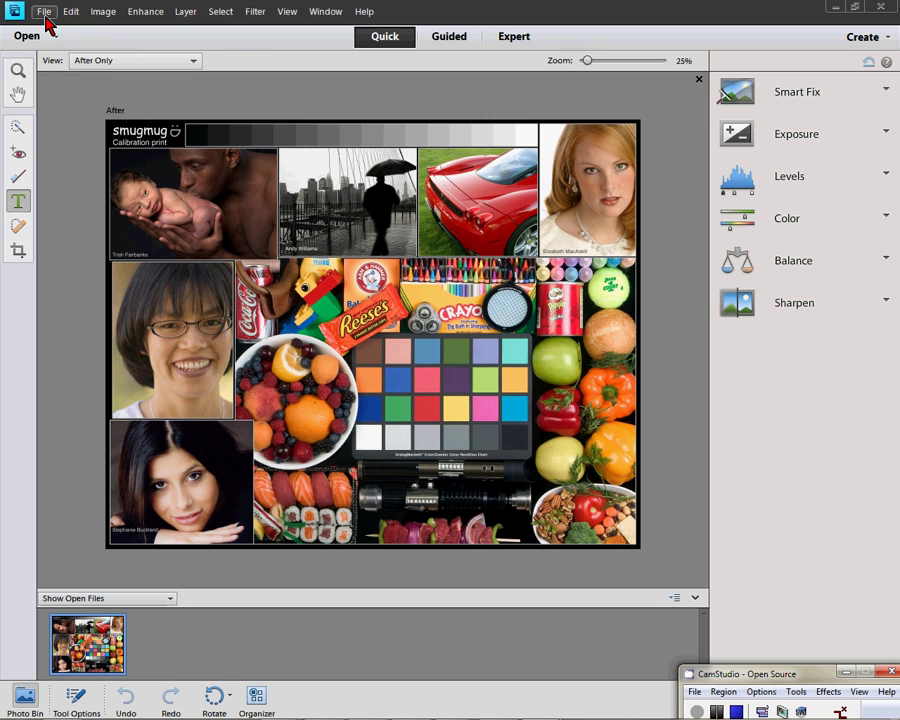
Open File > Print for the calibration collage and select the GelSprinter GX e7700N printer.
left_click(47, 12)
left_click(78, 298)
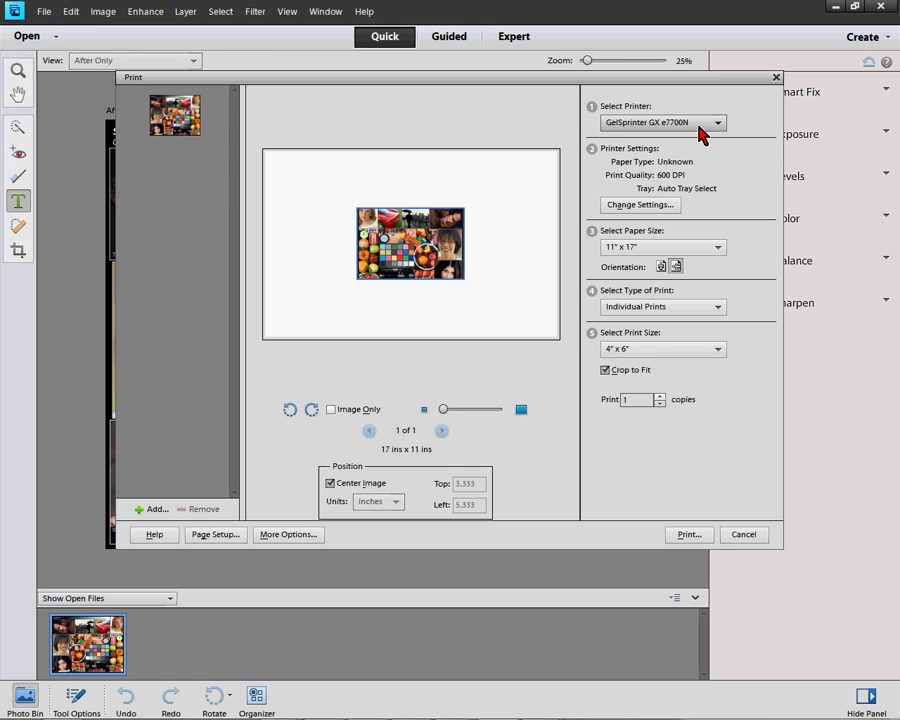
left_click(706, 122)
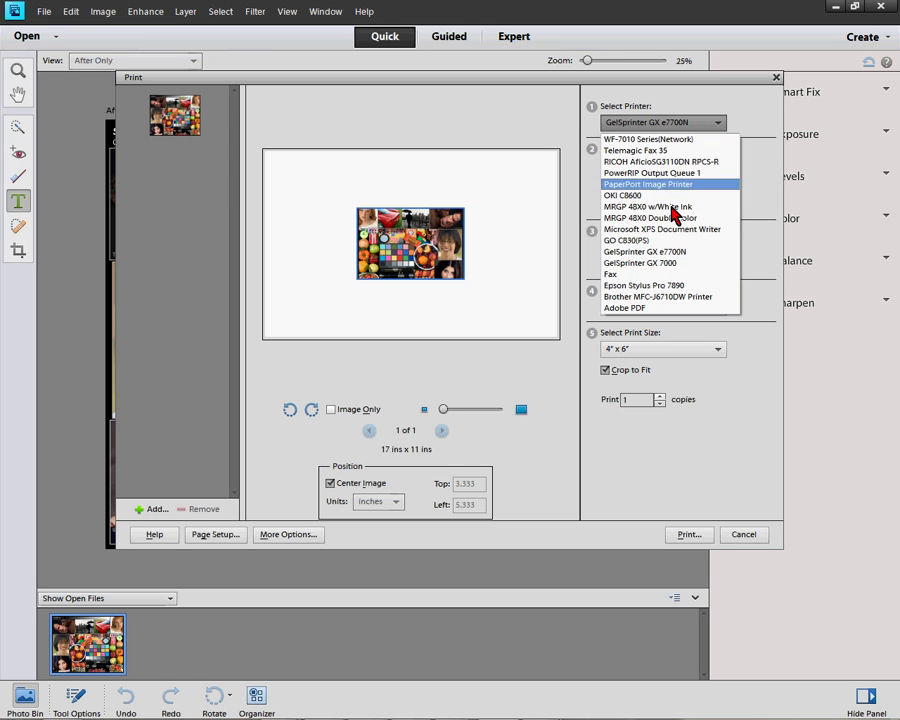
left_click(662, 254)
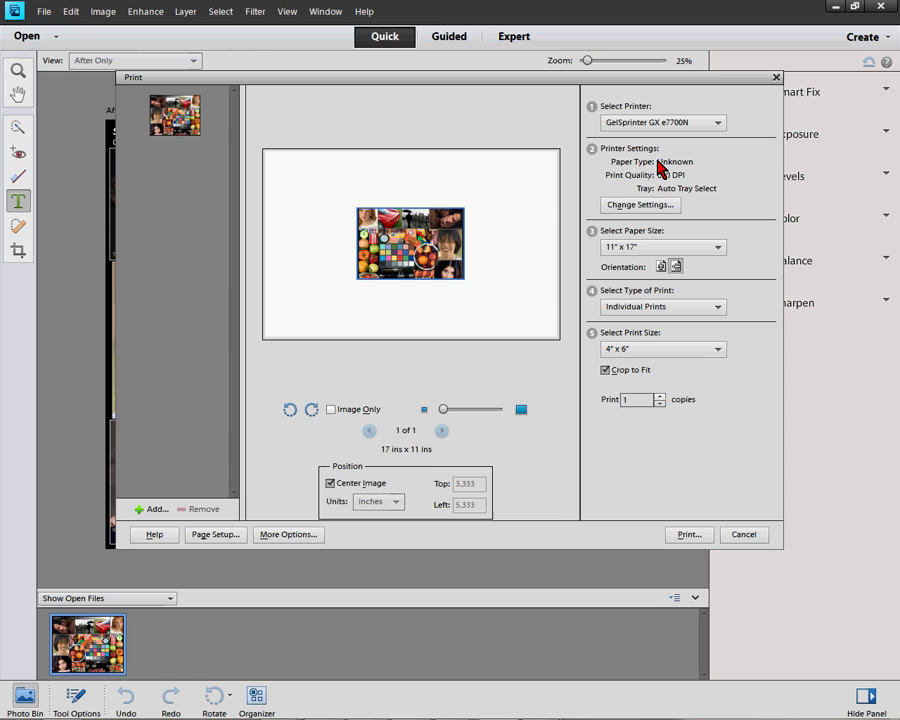
Open More Options to show the Printing Choices page with Flip Image checked.
left_click(310, 538)
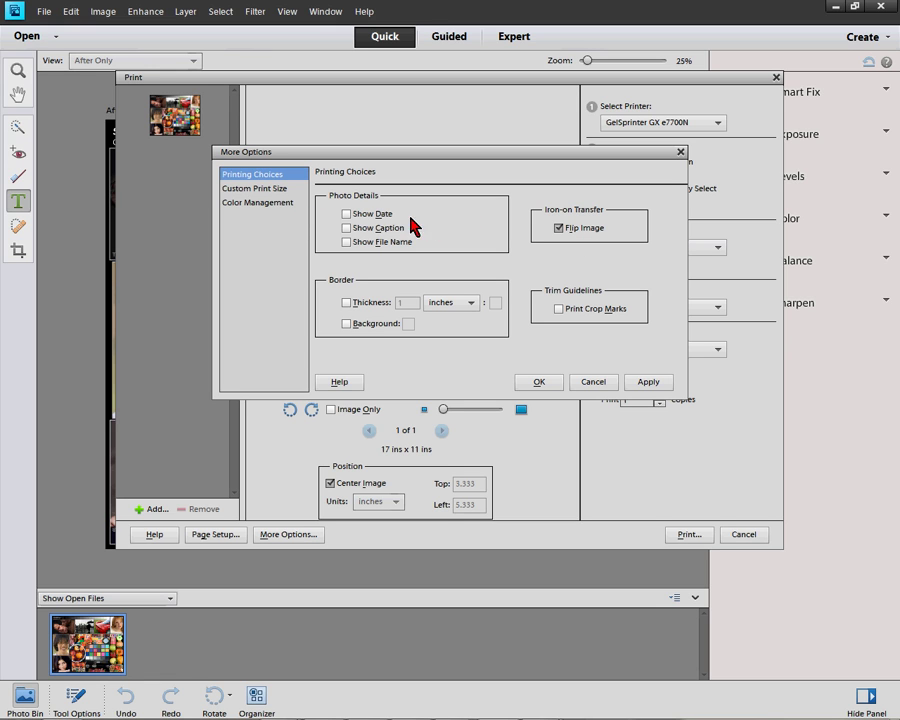
Under Color Management, set Color Handling to Photoshop Elements Manages Colors and list printer profiles.
left_click(278, 203)
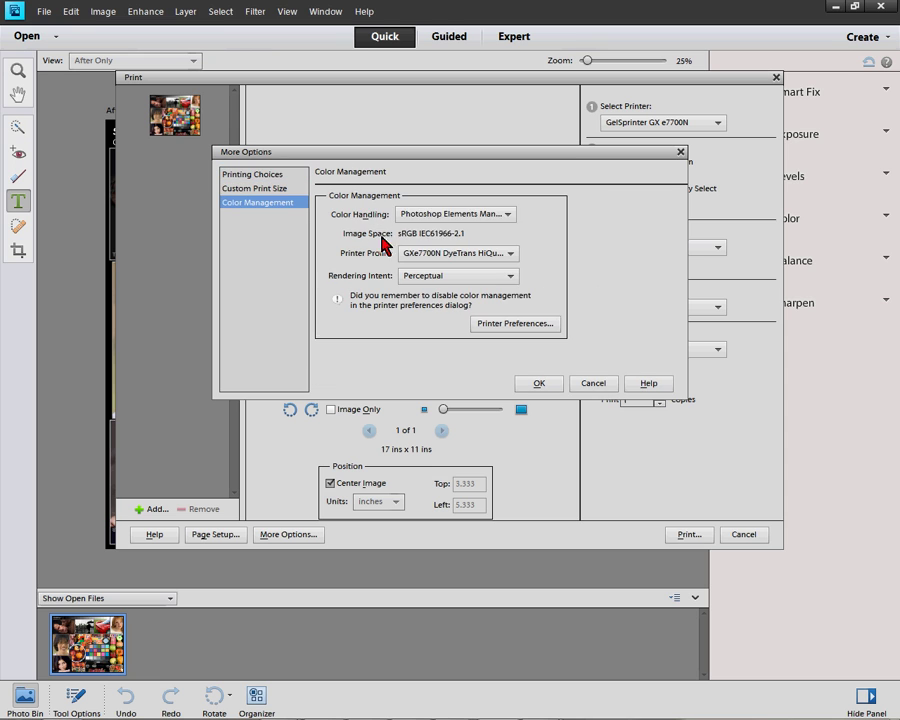
left_click(480, 214)
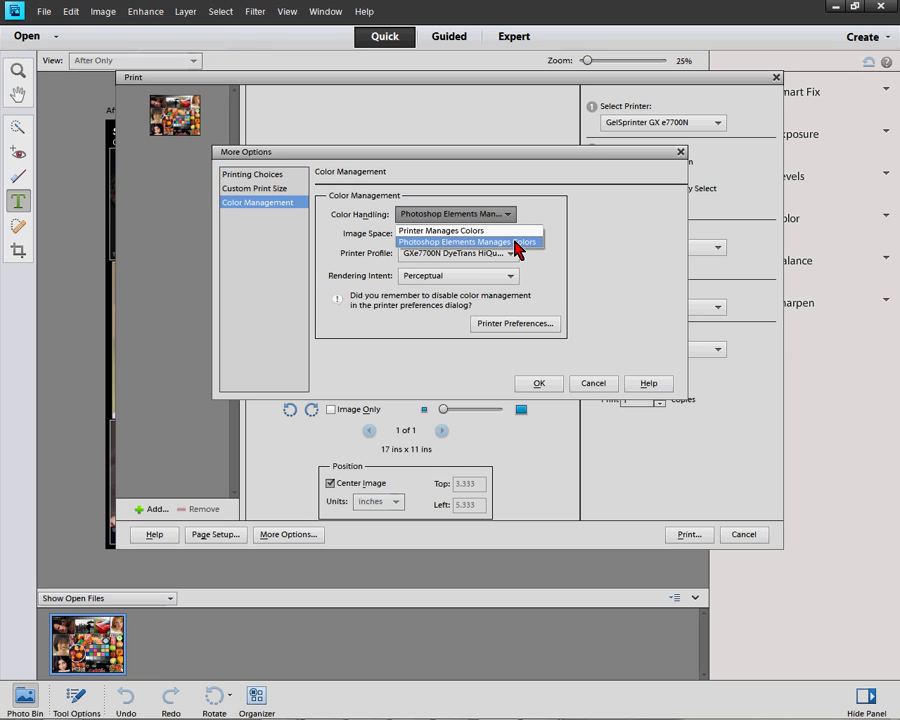
left_click(518, 242)
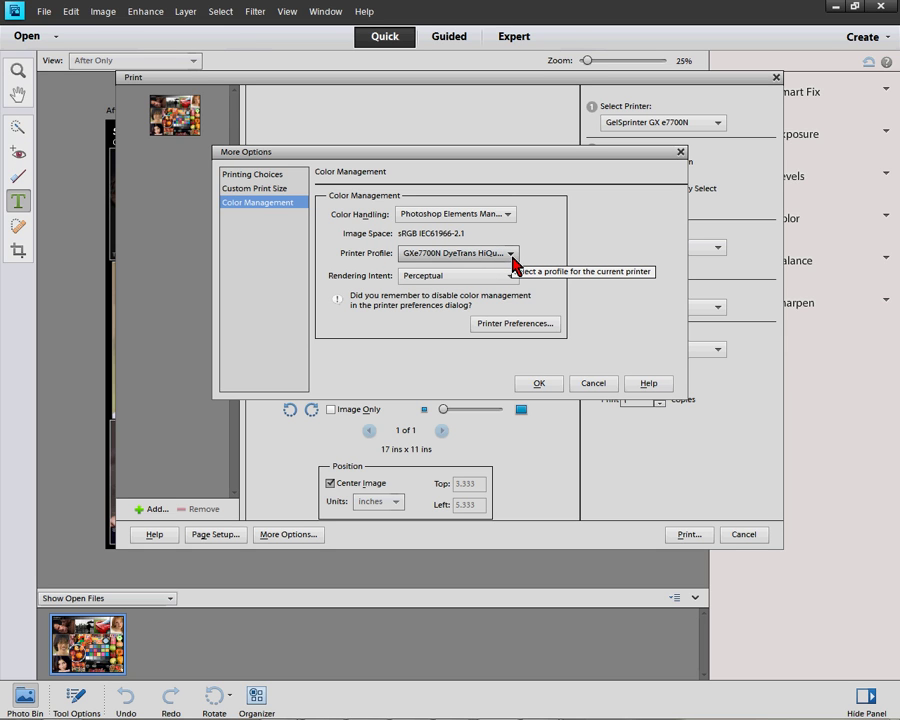
left_click(511, 254)
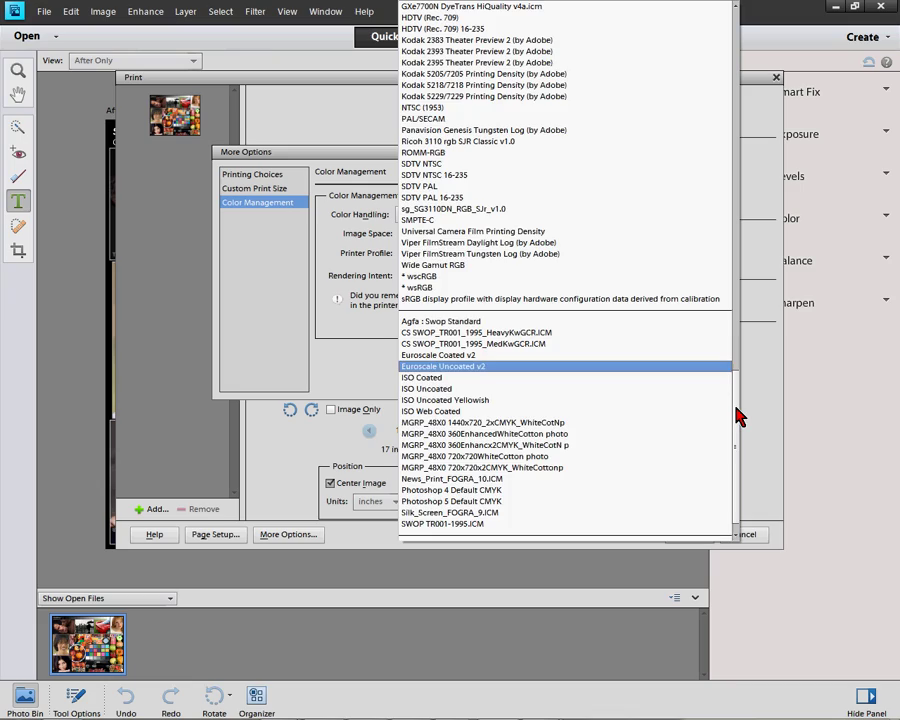
mouse_move(737, 416)
left_mouse_down()
mouse_move(737, 310)
mouse_move(746, 335)
mouse_move(739, 452)
mouse_move(727, 230)
mouse_move(727, 430)
left_mouse_up()
Choose the GXe7700N DyeTrans HiQuality v4a profile with Perceptual rendering intent and confirm.
left_click(368, 150)
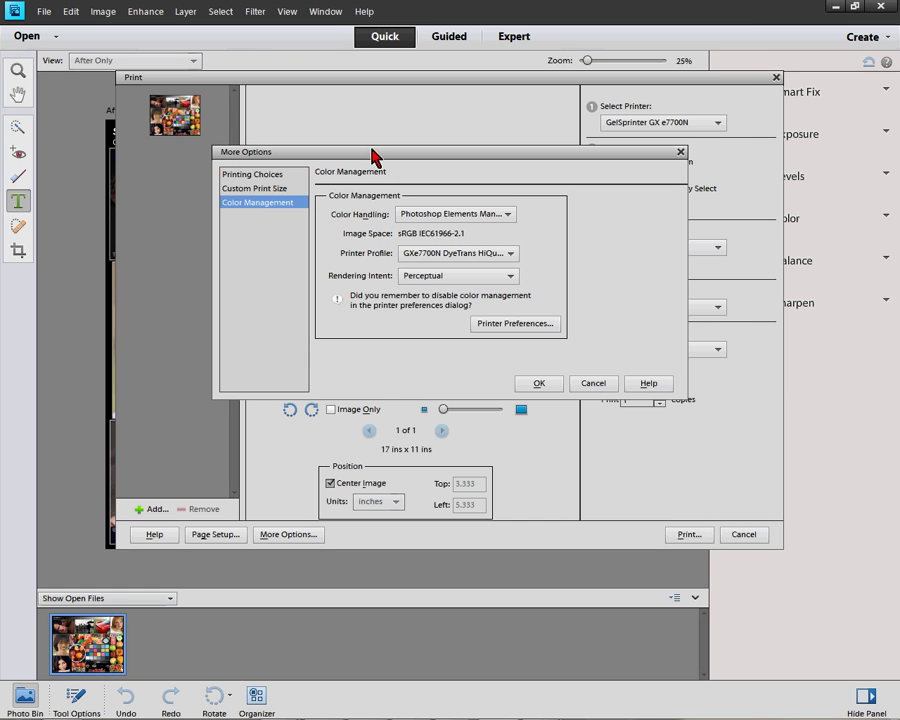
left_click(504, 278)
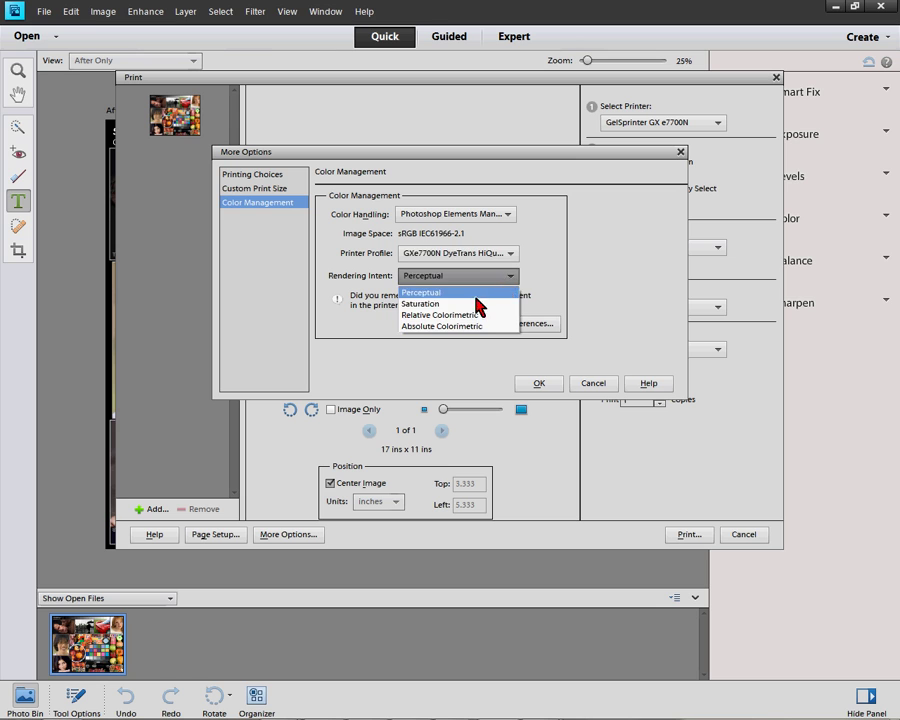
left_click(463, 294)
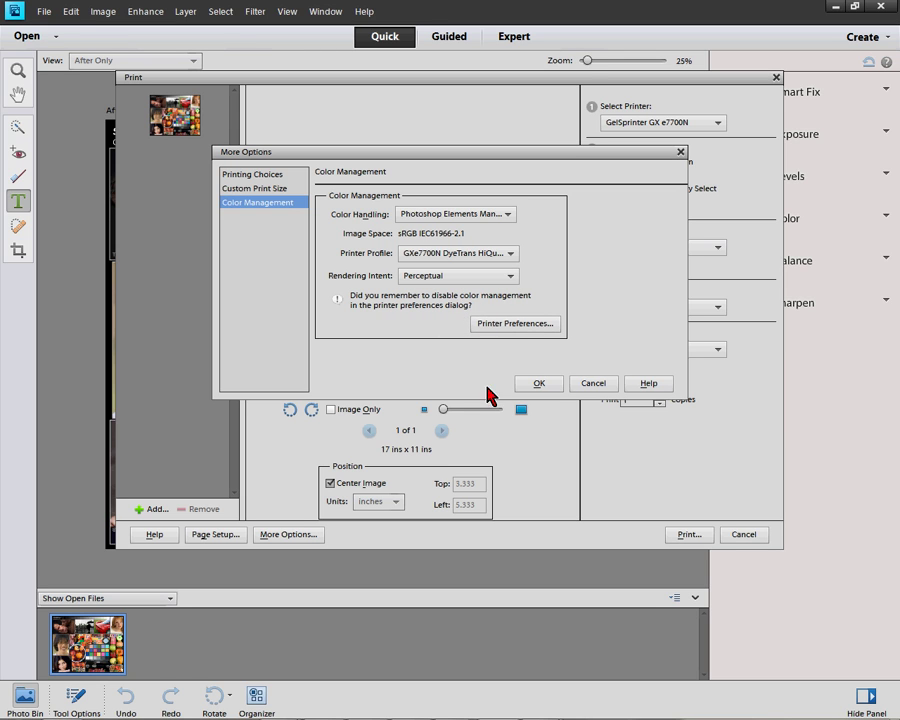
left_click(538, 384)
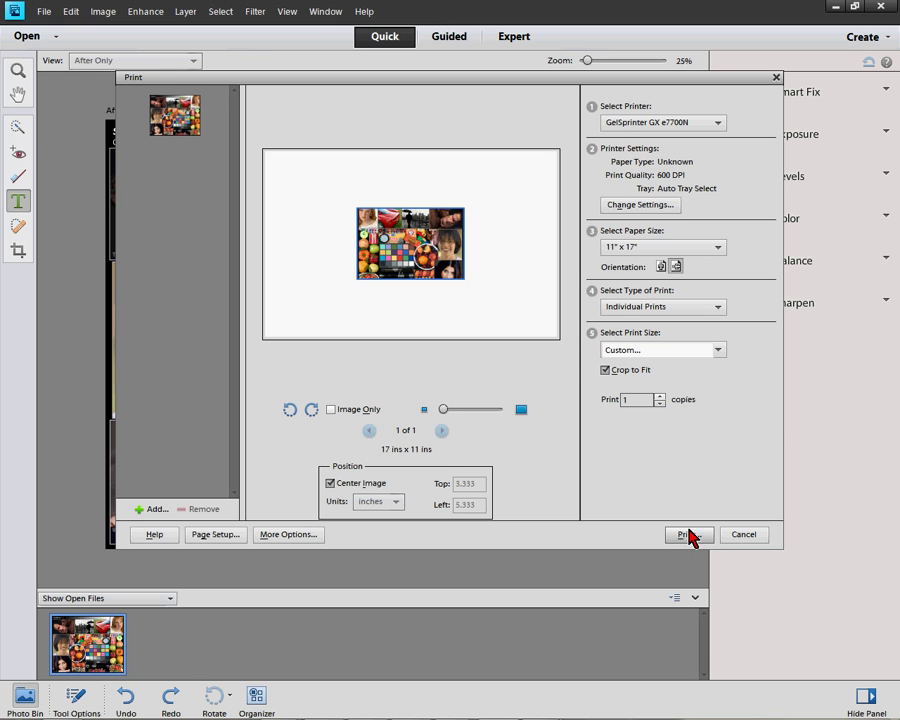
Close the Print dialog, leaving the calibration collage shown in Quick mode.
left_click(776, 78)
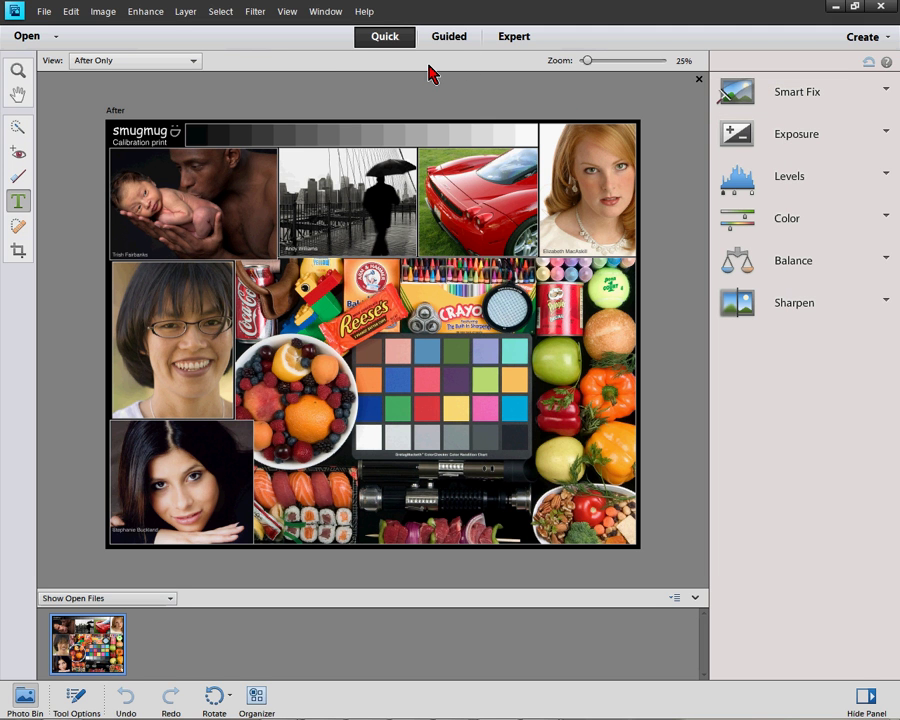